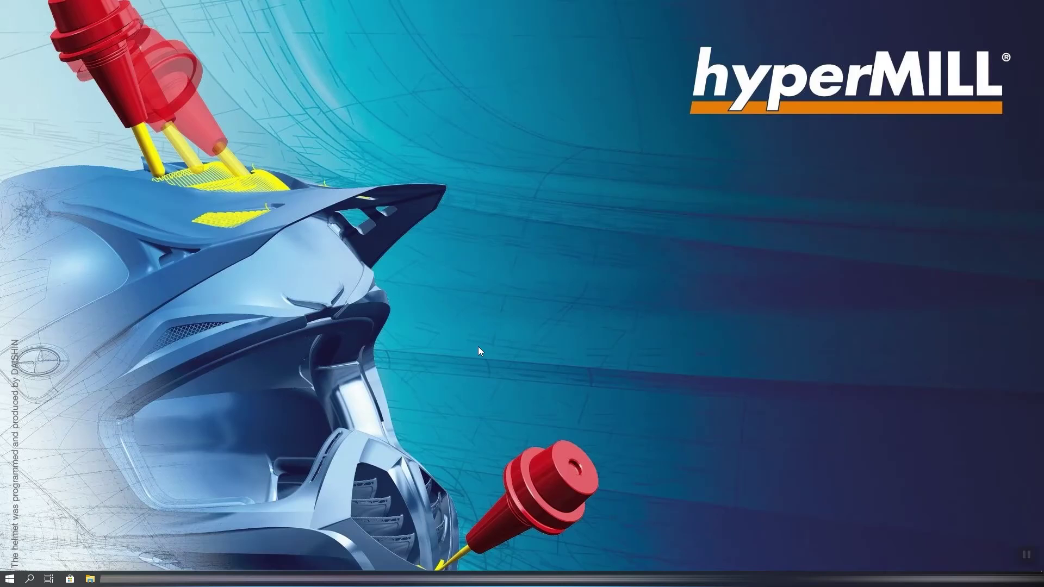
# Expand the hyperMILL 2020.2 Start menu folder and bring up SettingsWizard 2020.2's Run as administrator option
pyautogui.click(10, 578)
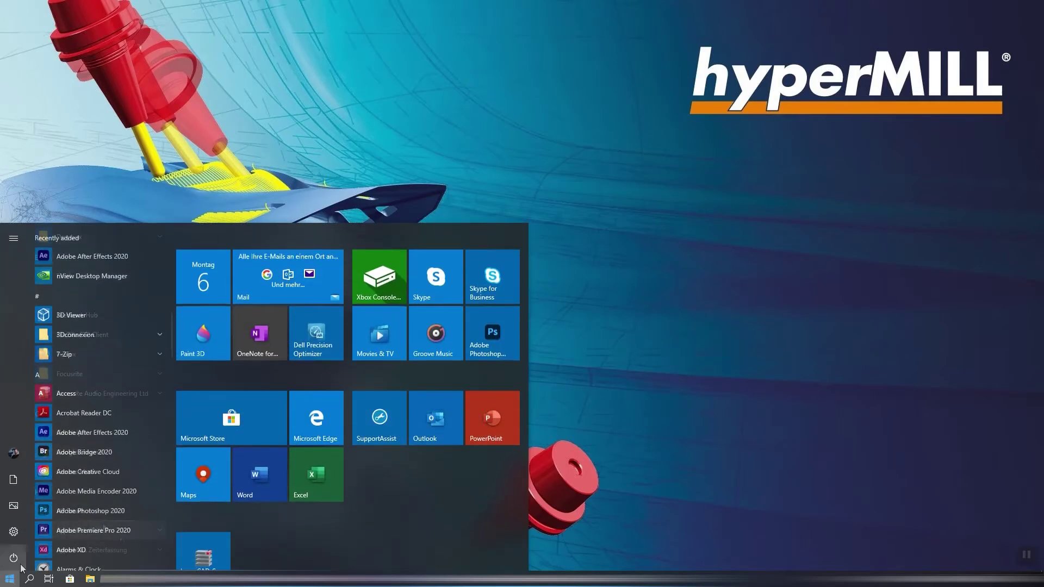
pyautogui.click(128, 529)
pyautogui.scroll(-3, 127, 501)
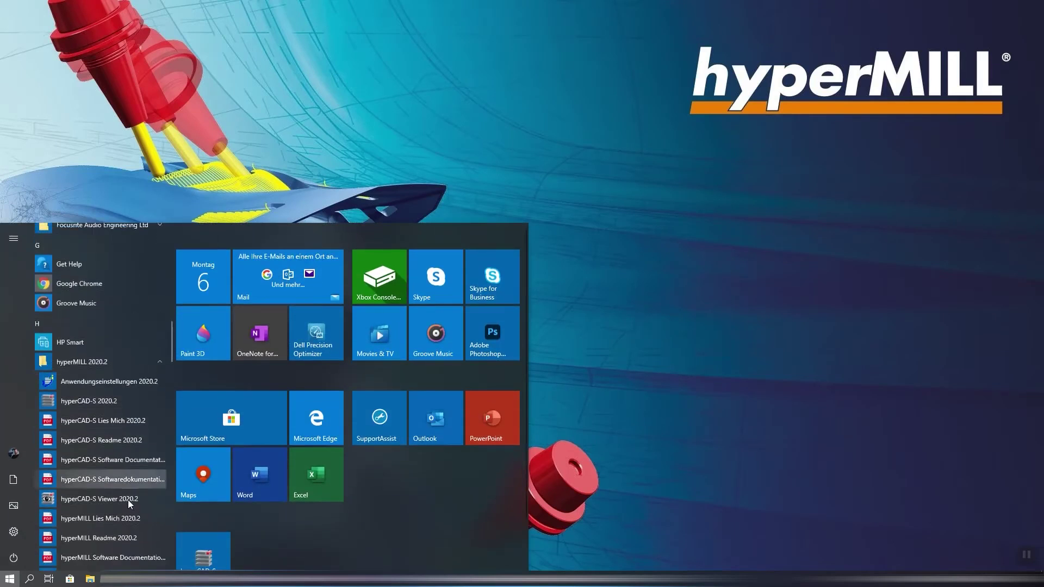
pyautogui.scroll(-2, 128, 499)
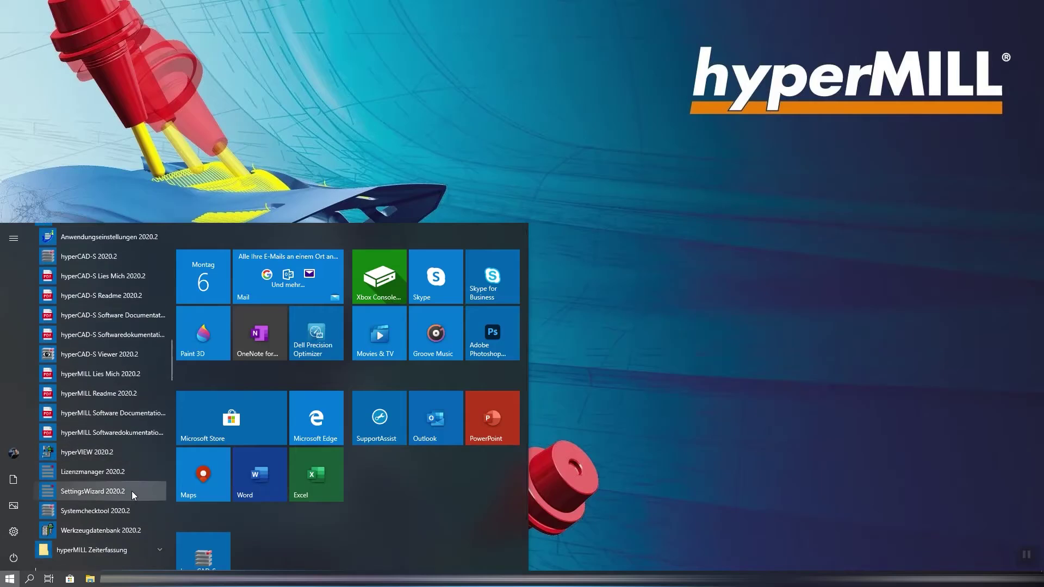
pyautogui.rightClick(132, 491)
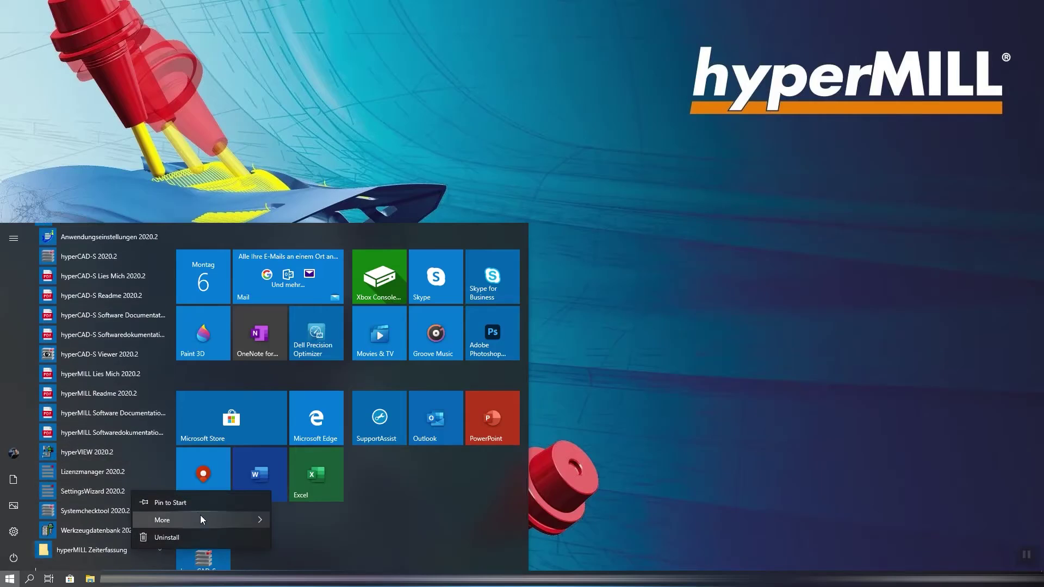
pyautogui.moveTo(207, 517)
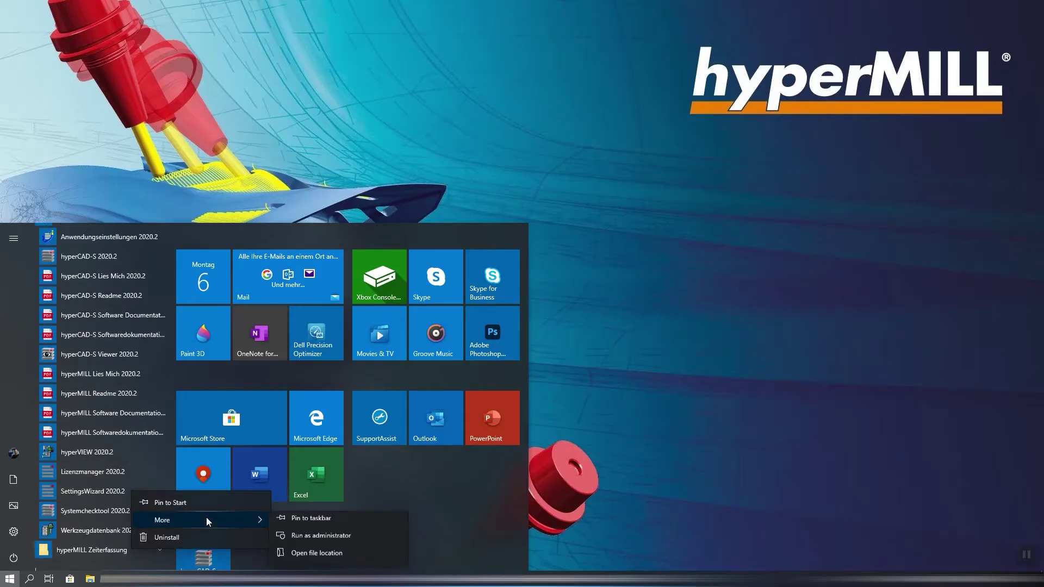
# Run the Settings Wizard as administrator, choose Export Settings and advance to the Export Requirements page
pyautogui.click(367, 539)
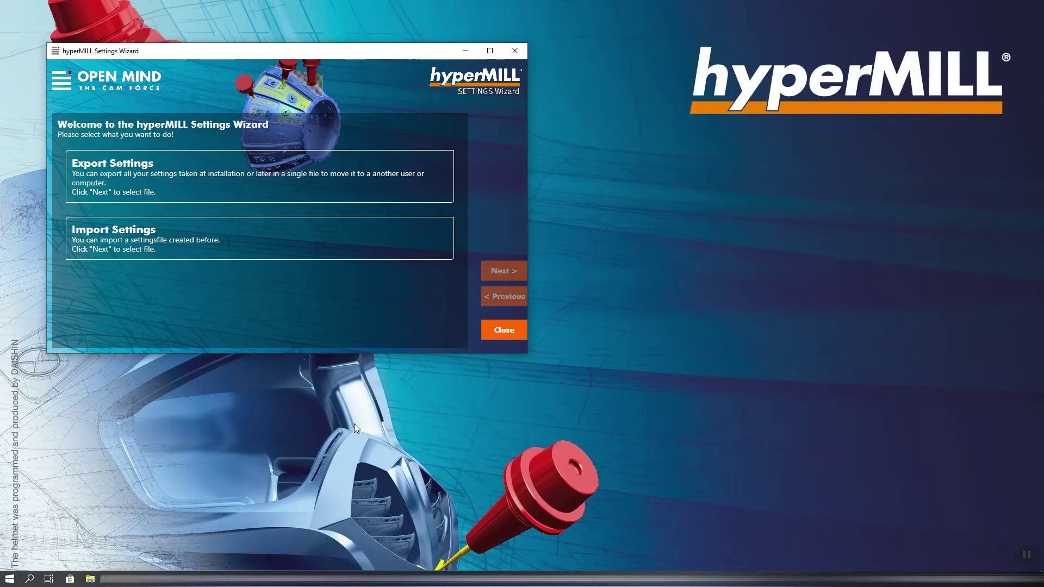
pyautogui.click(349, 189)
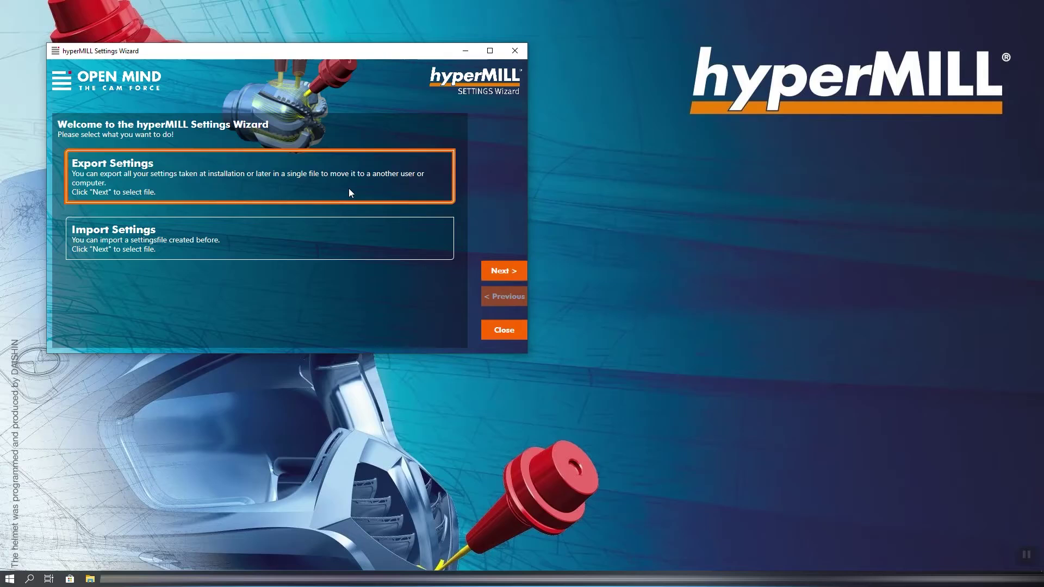
pyautogui.click(501, 267)
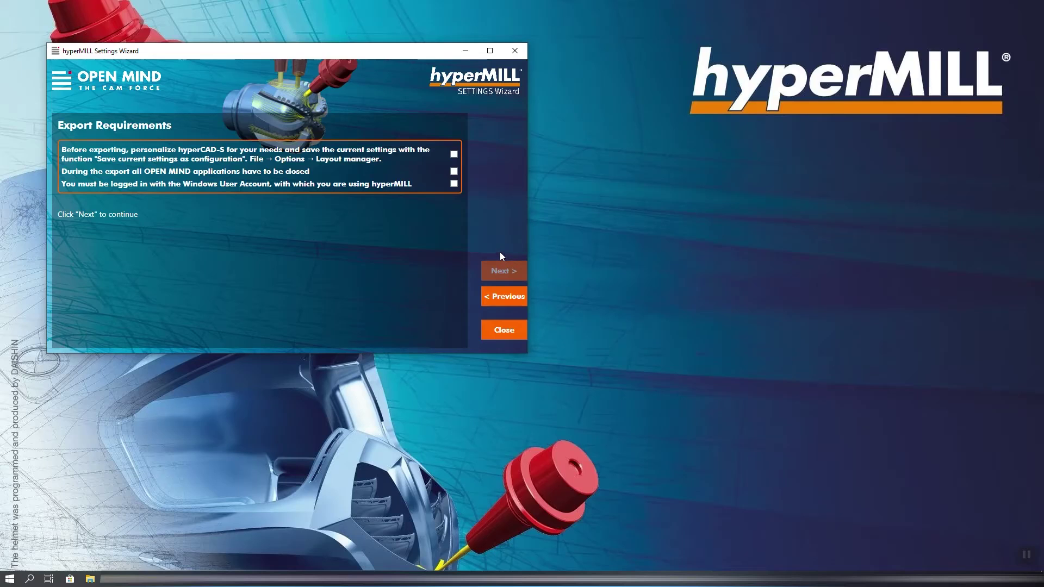
pyautogui.click(13, 580)
# Launch hyperCAD-S 2020.2 and create a new empty document
pyautogui.scroll(-2, 241, 539)
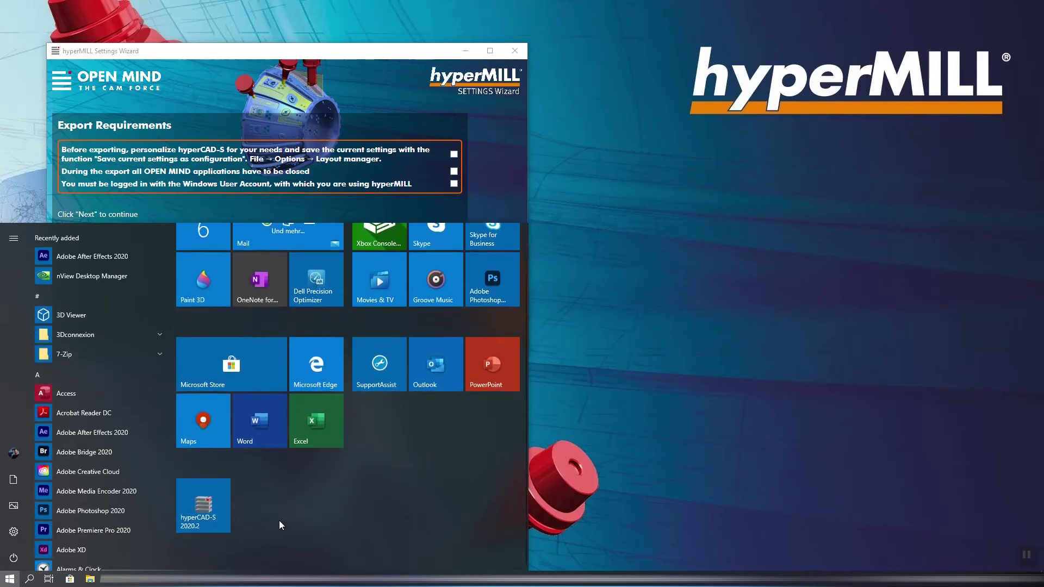
pyautogui.click(213, 494)
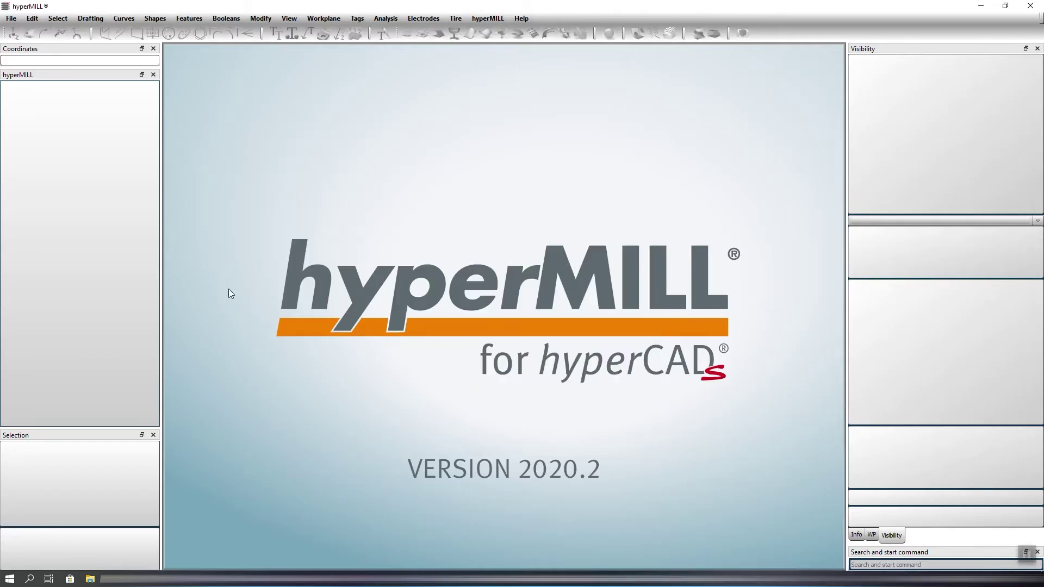
pyautogui.click(12, 19)
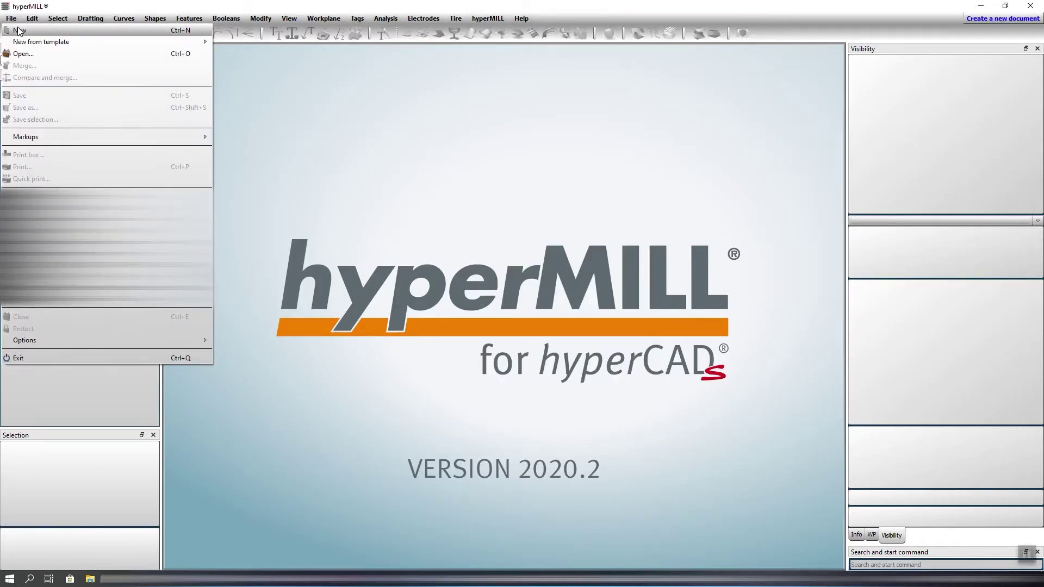
pyautogui.click(18, 31)
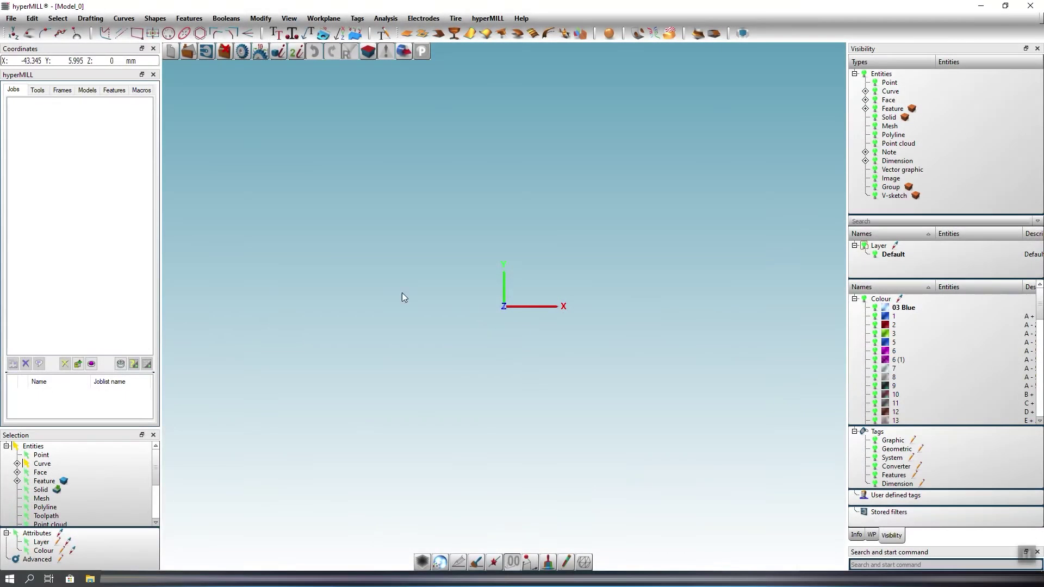
# Save the current settings as a configuration via File > Options > Layout manager
pyautogui.click(9, 20)
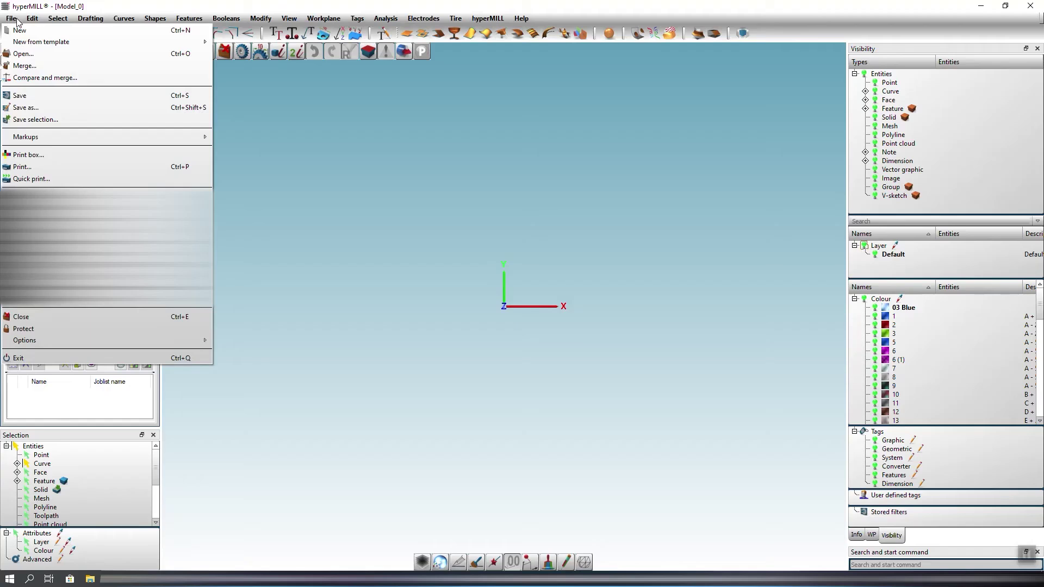
pyautogui.moveTo(162, 339)
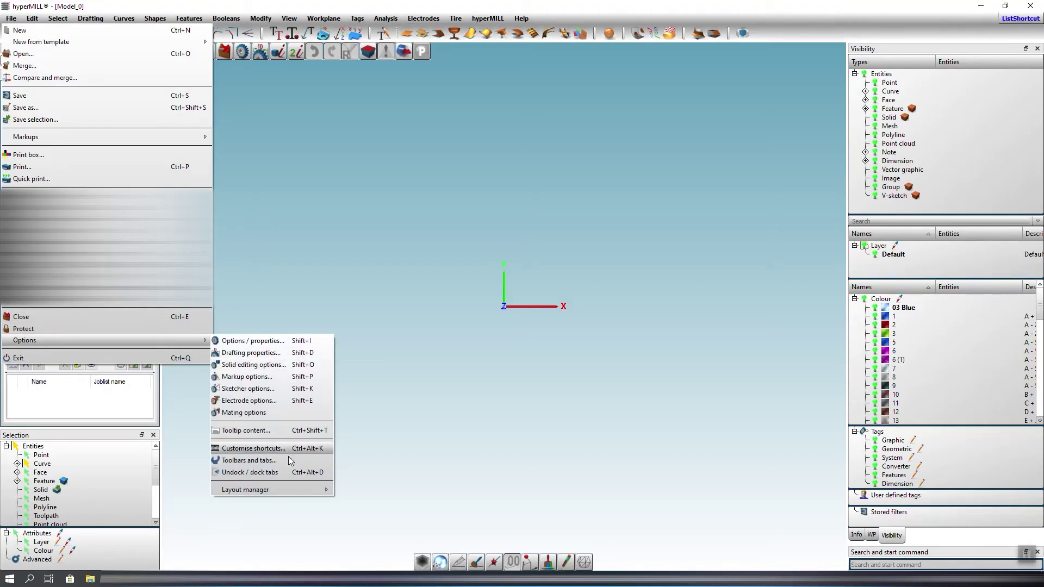
pyautogui.moveTo(297, 490)
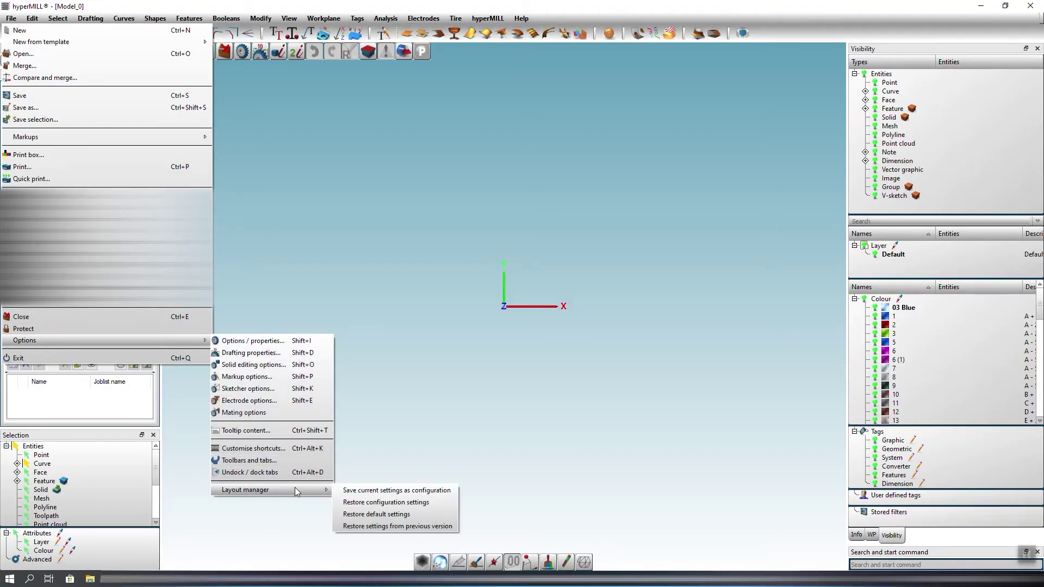
pyautogui.click(403, 491)
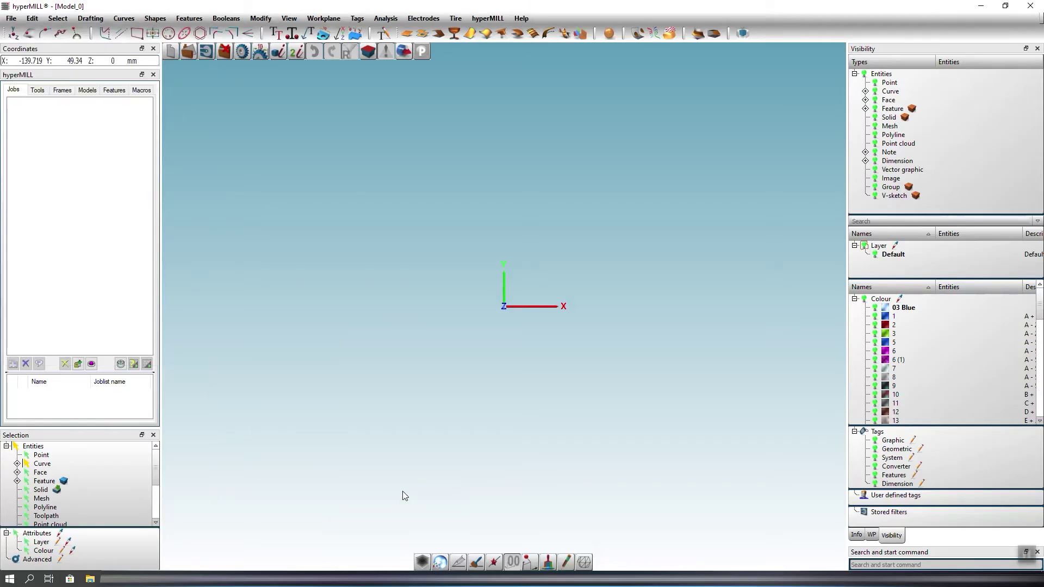
# Close hyperCAD-S without saving and tick the settings-saved requirement in the wizard
pyautogui.click(1030, 8)
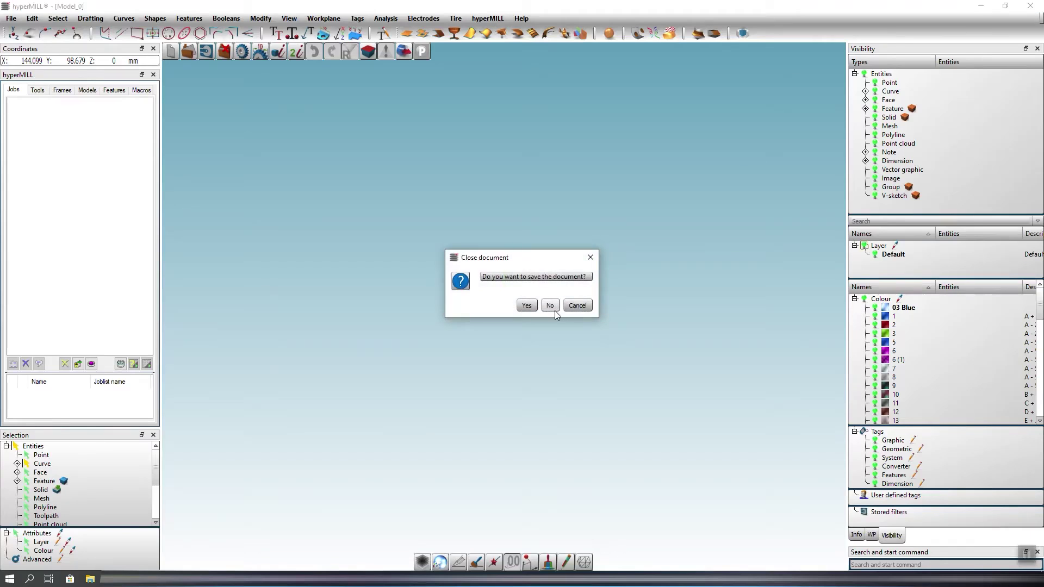
pyautogui.click(554, 311)
pyautogui.click(454, 154)
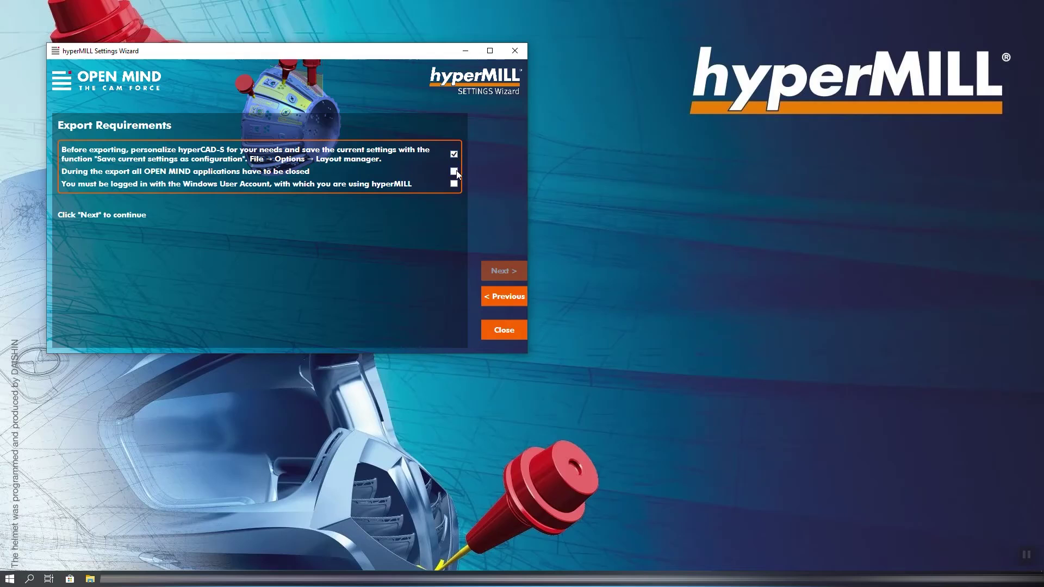
# Tick the applications-closed and hyperMILL-account requirements, then advance to the mySettings.omSettings export page
pyautogui.click(454, 171)
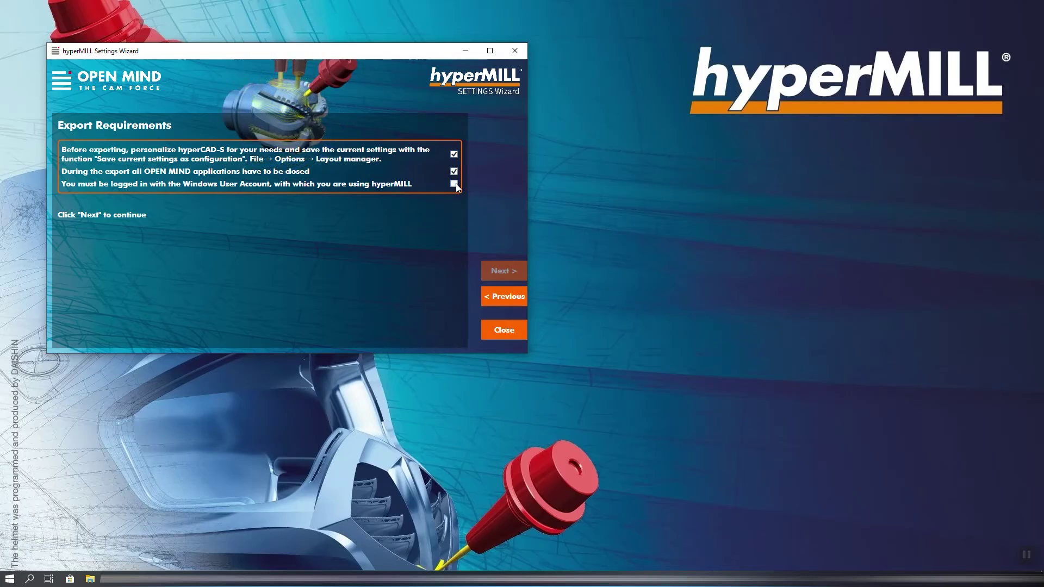
pyautogui.click(454, 183)
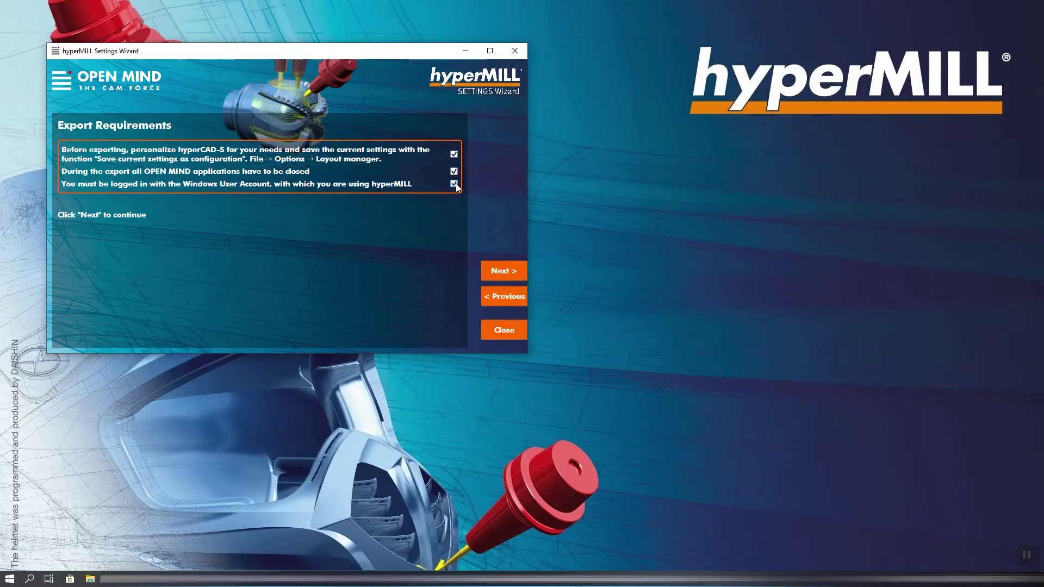
pyautogui.click(489, 266)
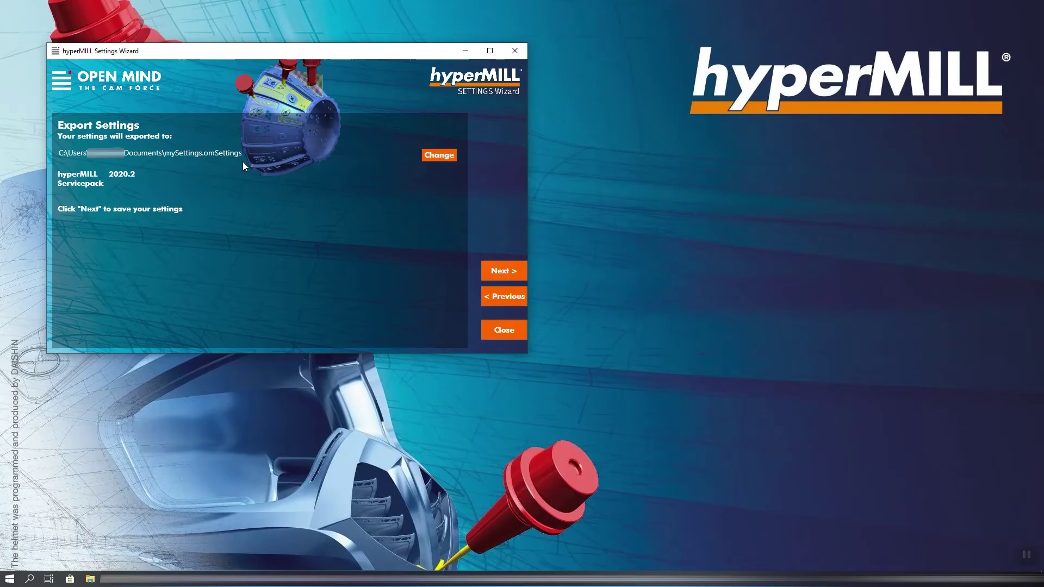
# Review the Admin, Databases, Post Processors and Licence tabs, then export the settings to mySettings.omSettings
pyautogui.click(489, 266)
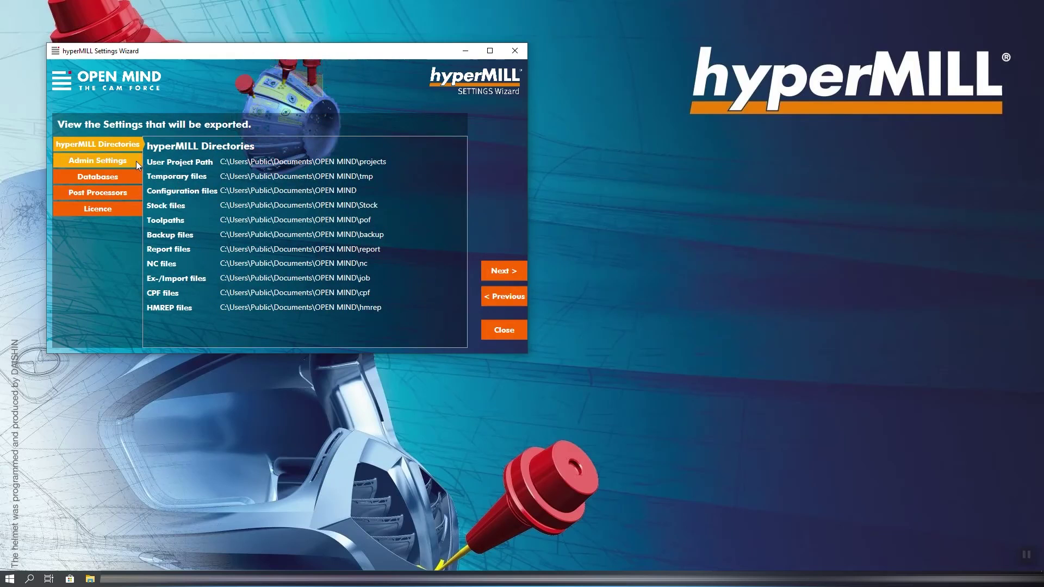
pyautogui.click(136, 161)
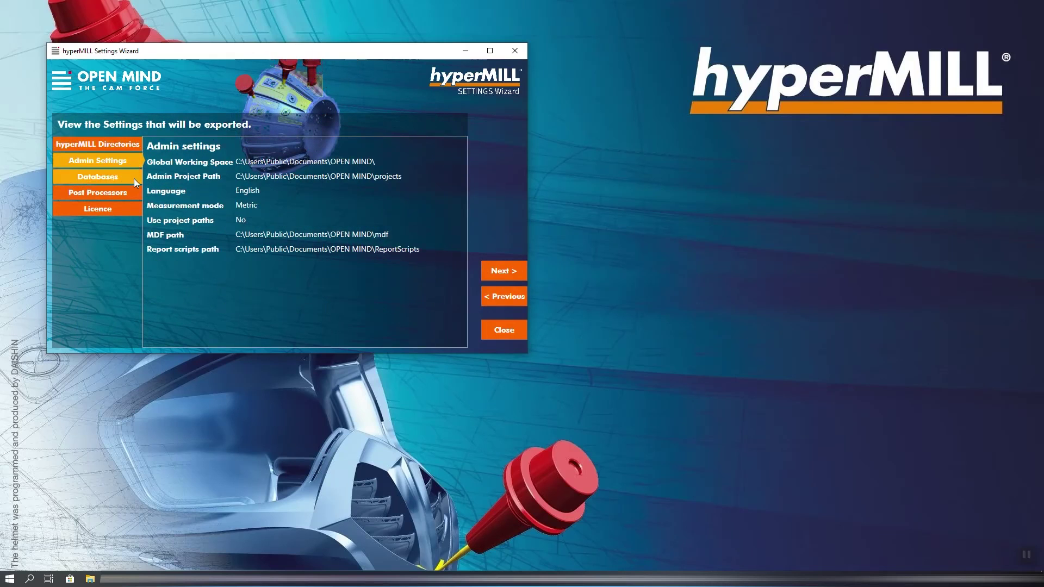
pyautogui.click(133, 178)
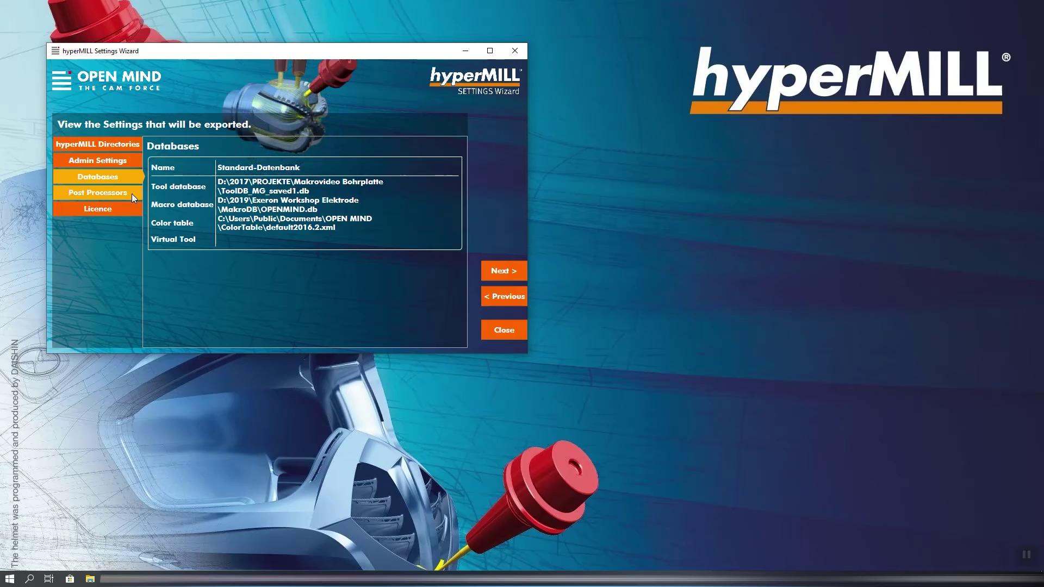
pyautogui.click(131, 193)
pyautogui.click(127, 206)
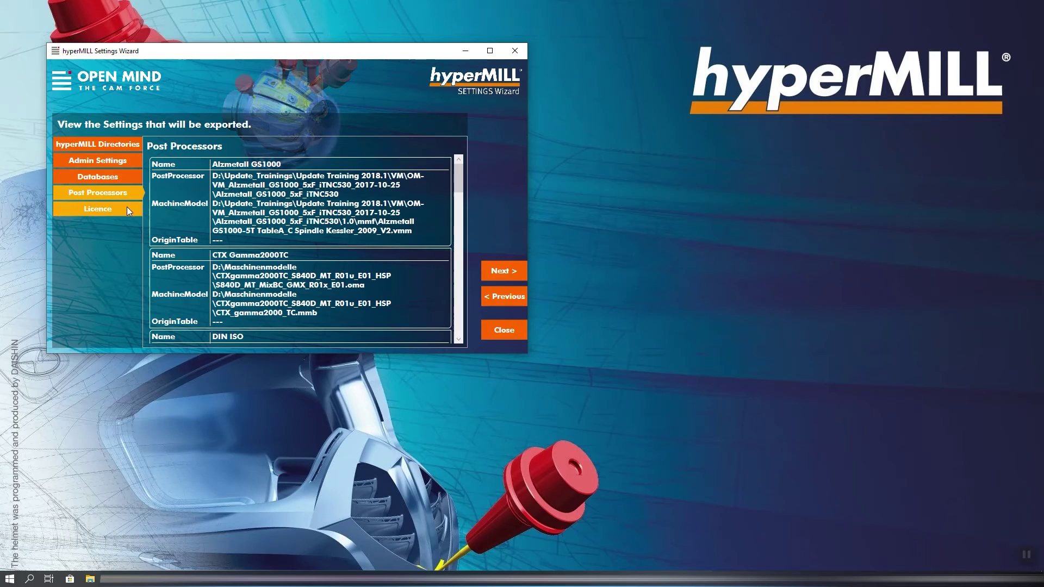
pyautogui.click(484, 269)
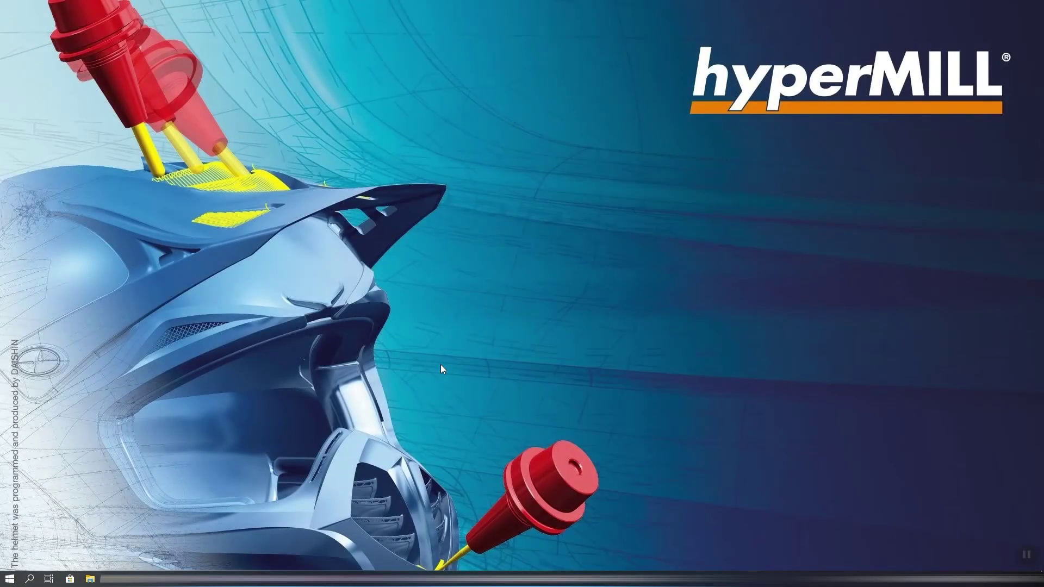
# Relaunch SettingsWizard 2020.2 from the hyperMILL 2020.2 Start menu folder as administrator
pyautogui.click(9, 579)
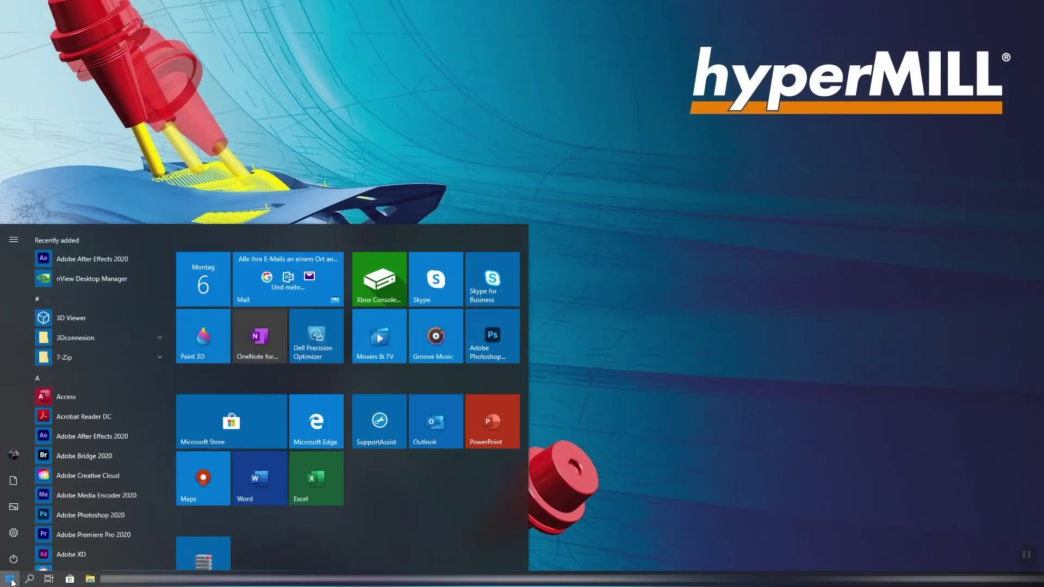
pyautogui.scroll(-10, 136, 482)
pyautogui.scroll(-2, 136, 482)
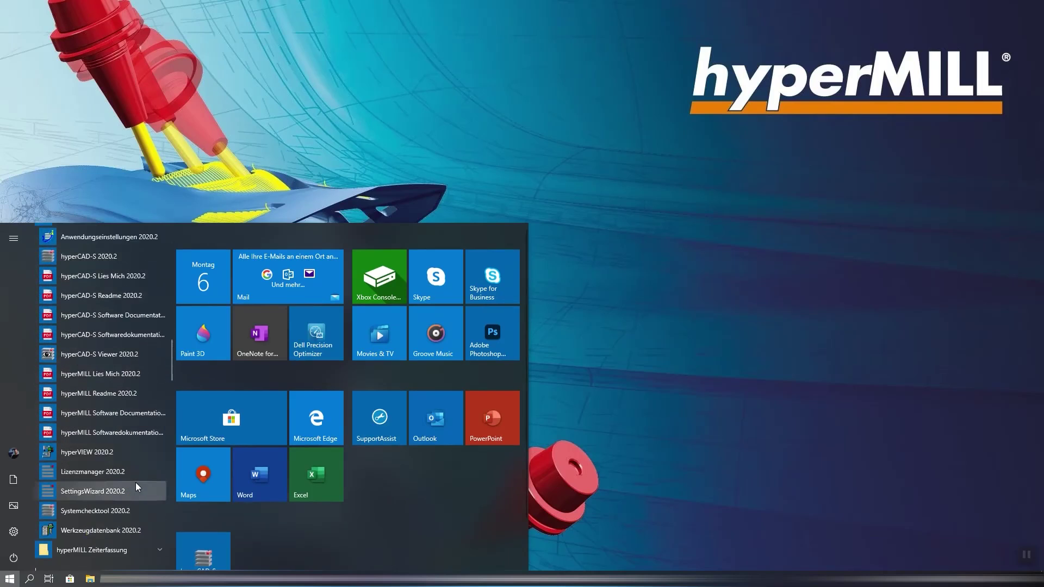
pyautogui.rightClick(136, 482)
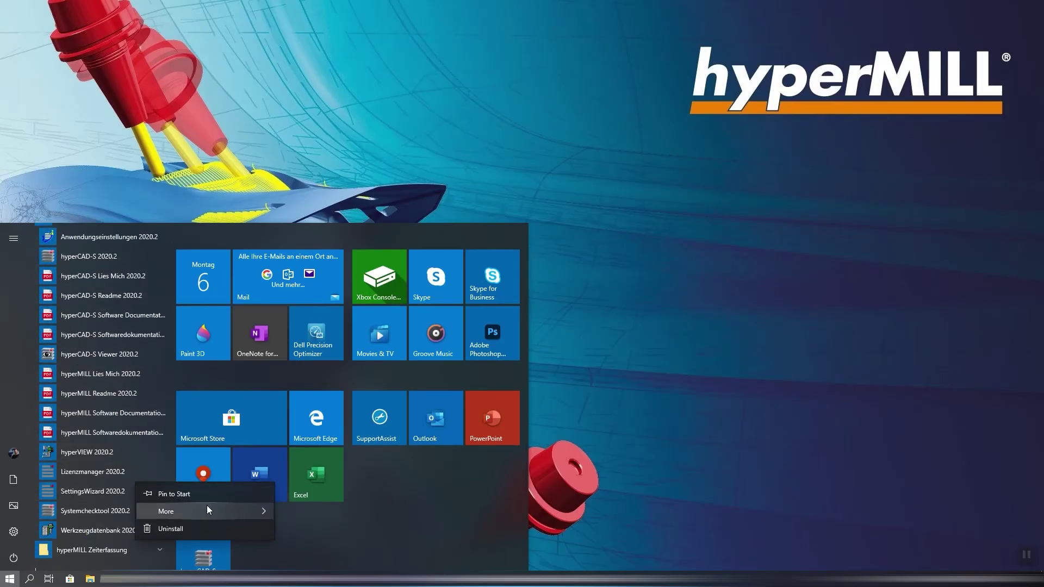
pyautogui.moveTo(206, 506)
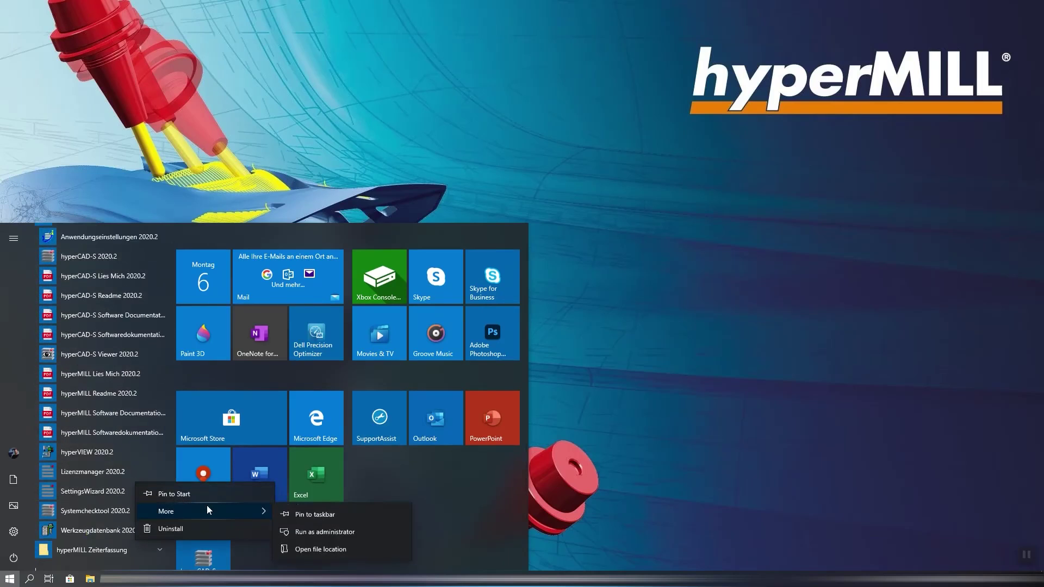
pyautogui.click(364, 531)
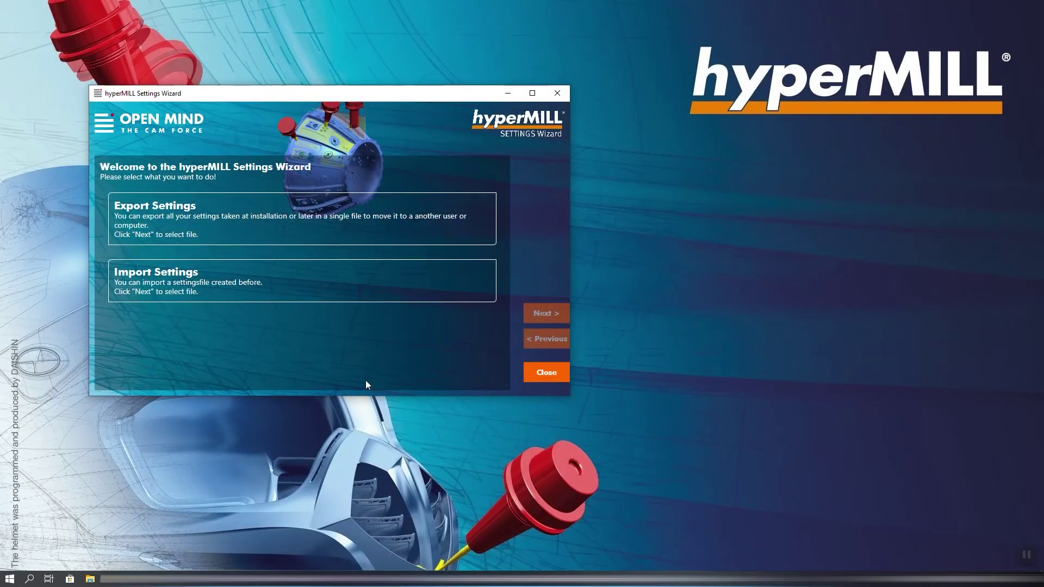
# Choose Import Settings, tick all four import requirements, and advance to the source-file page
pyautogui.click(359, 291)
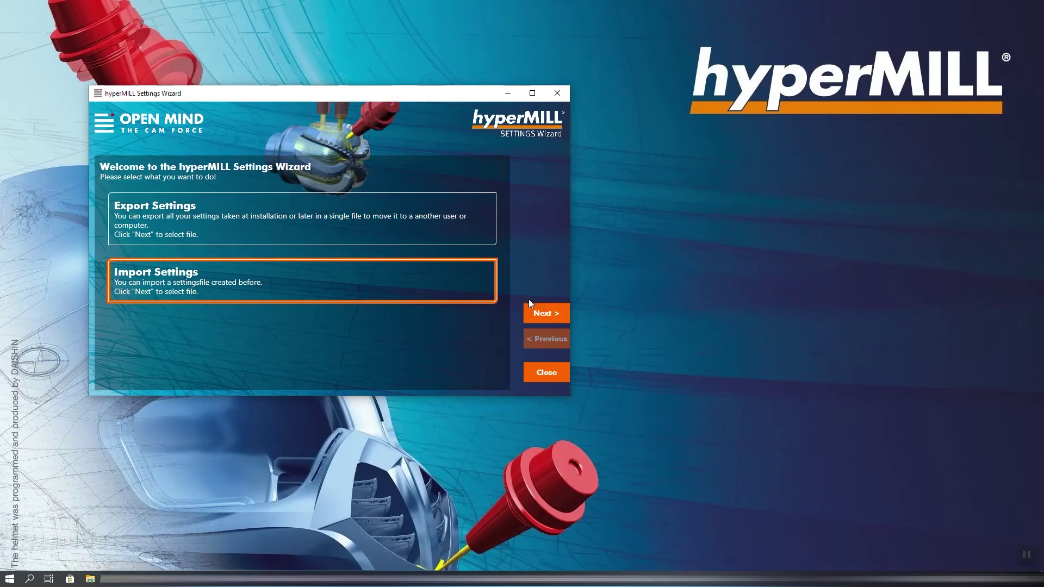
pyautogui.click(537, 311)
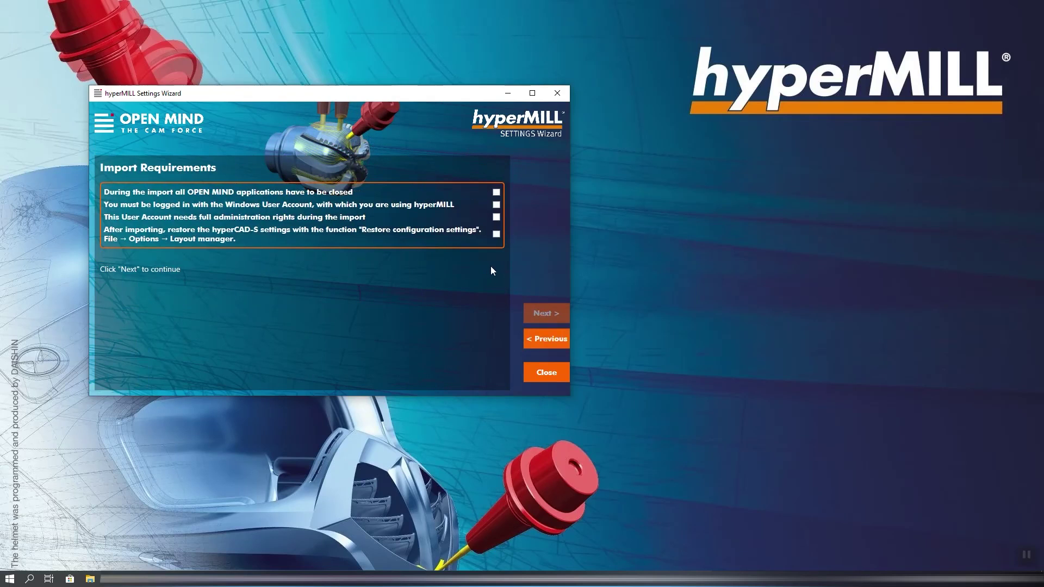
pyautogui.click(496, 192)
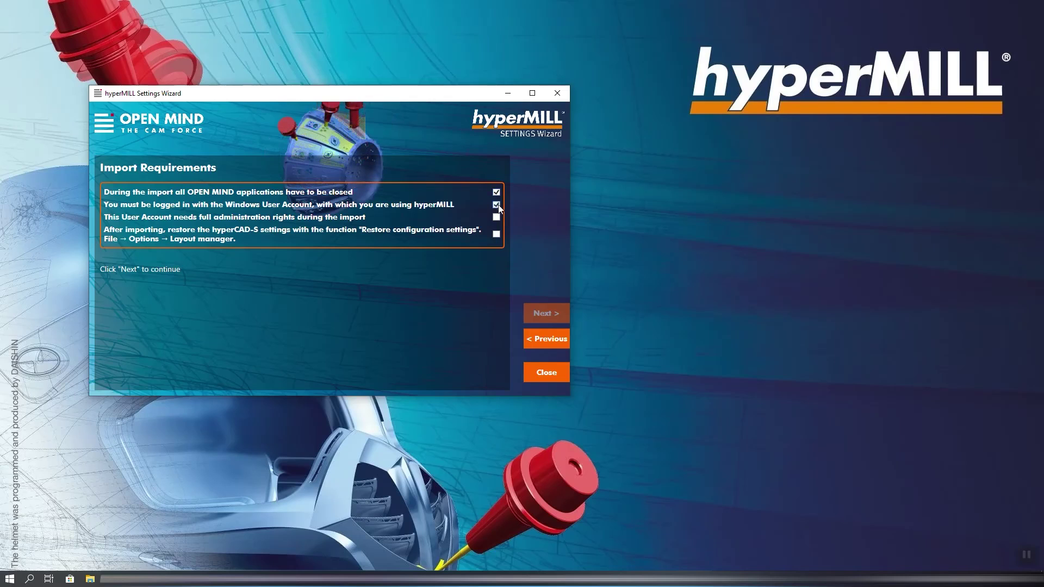
pyautogui.click(497, 205)
pyautogui.click(496, 216)
pyautogui.click(495, 234)
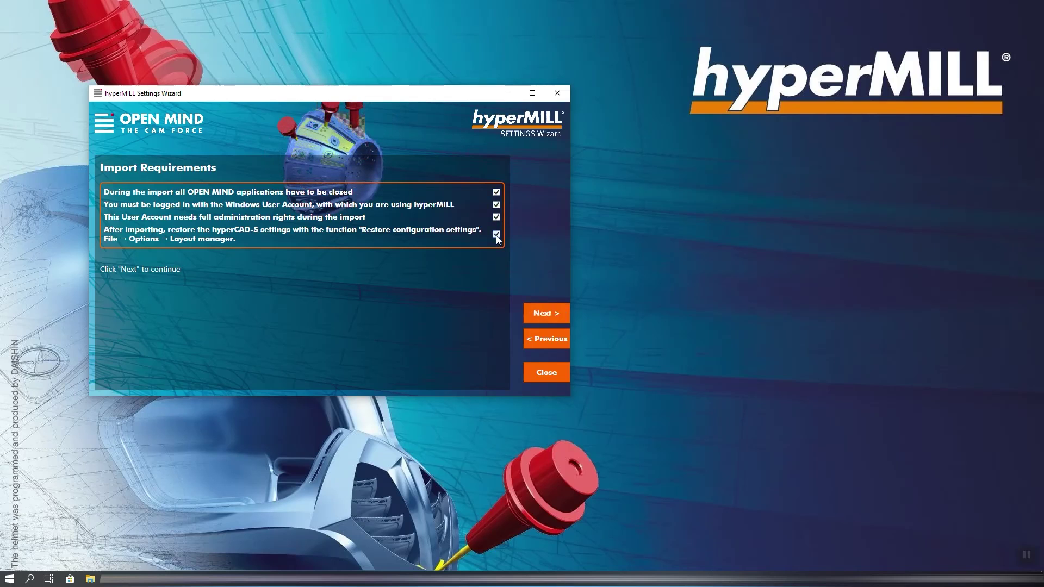
pyautogui.click(553, 307)
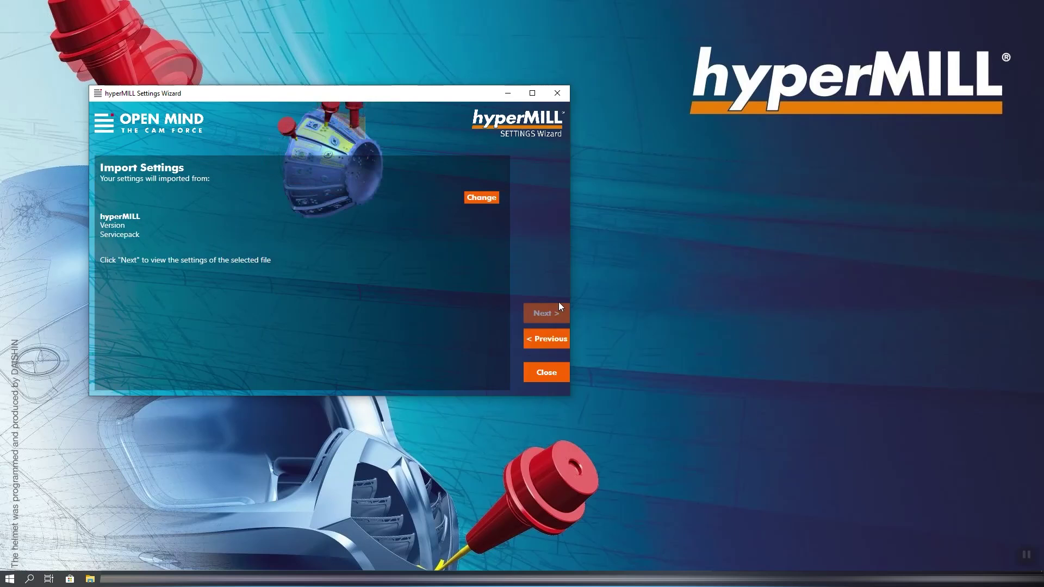
# Pick mySettings.omSettings as the import file and advance to the settings overview
pyautogui.click(486, 197)
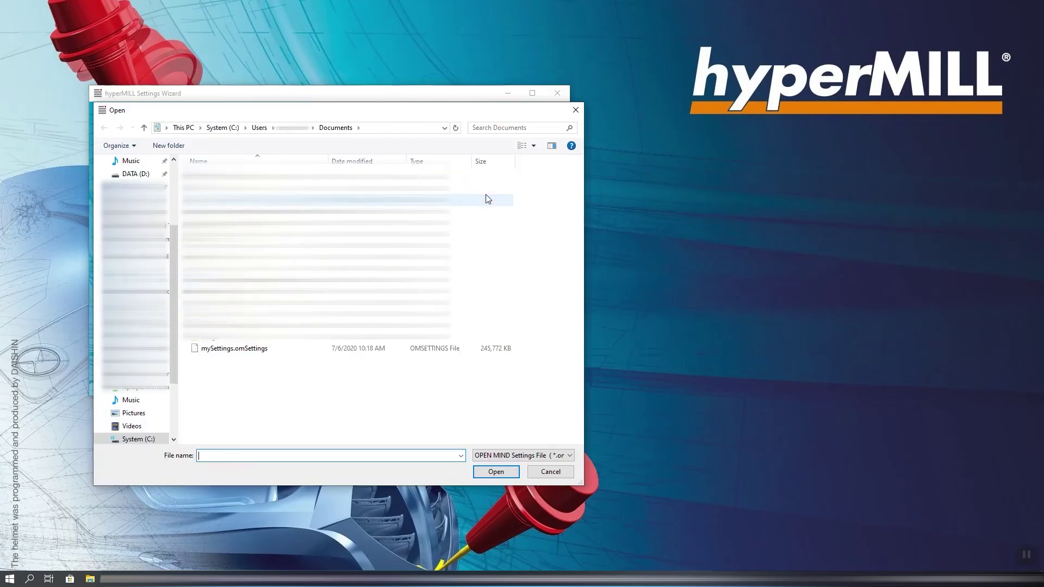
pyautogui.click(282, 353)
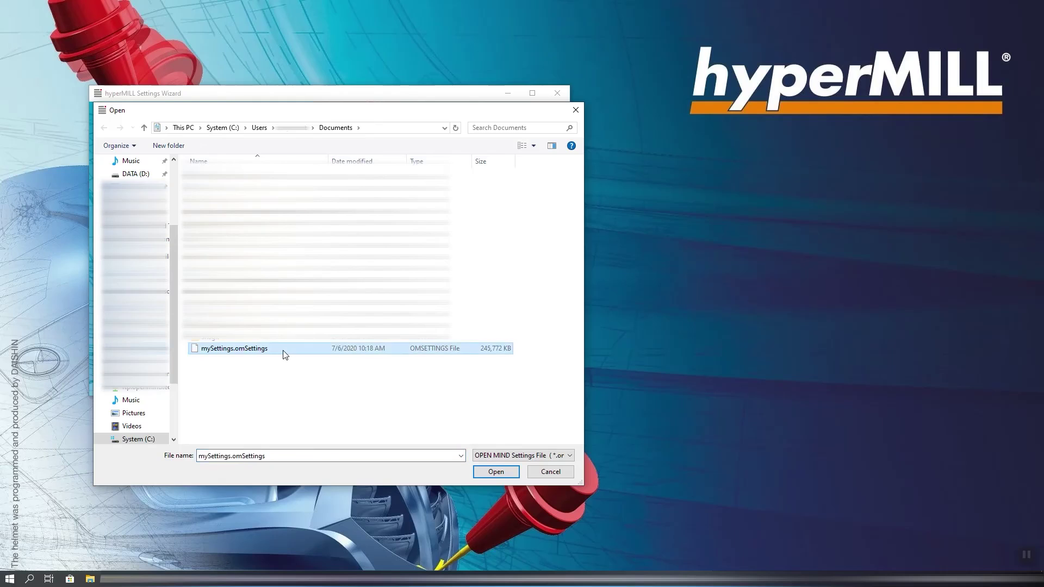
pyautogui.click(486, 472)
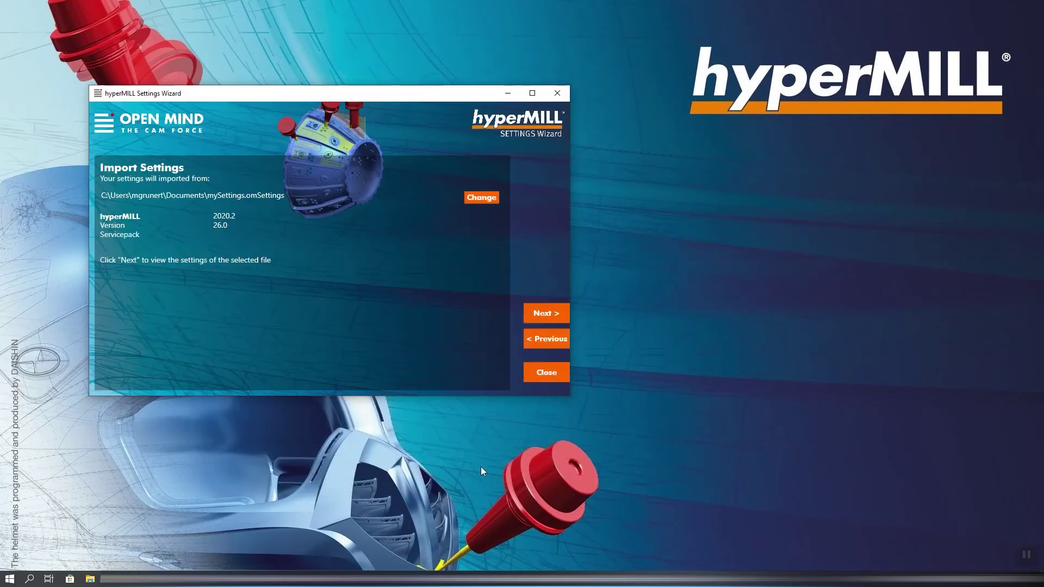
pyautogui.click(536, 321)
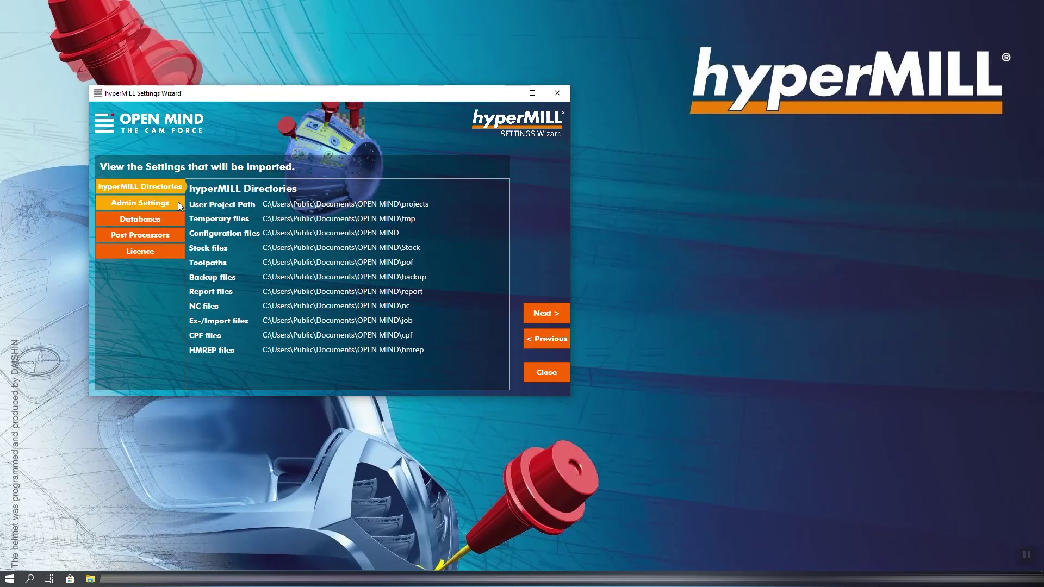
# Review the Admin Settings, Databases, Post Processors and Licence tabs, then start the import
pyautogui.click(177, 203)
pyautogui.click(175, 218)
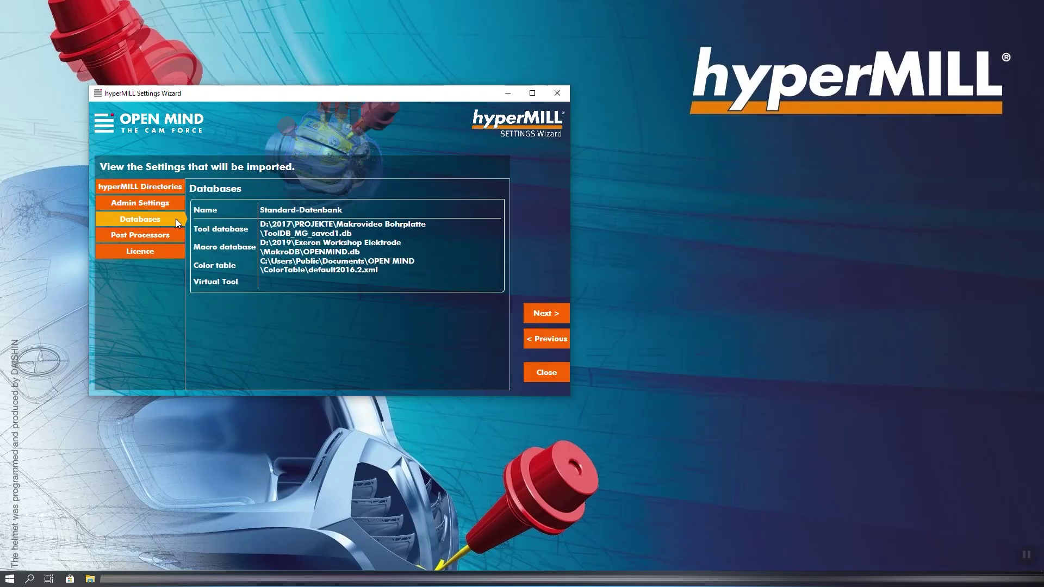
pyautogui.click(177, 237)
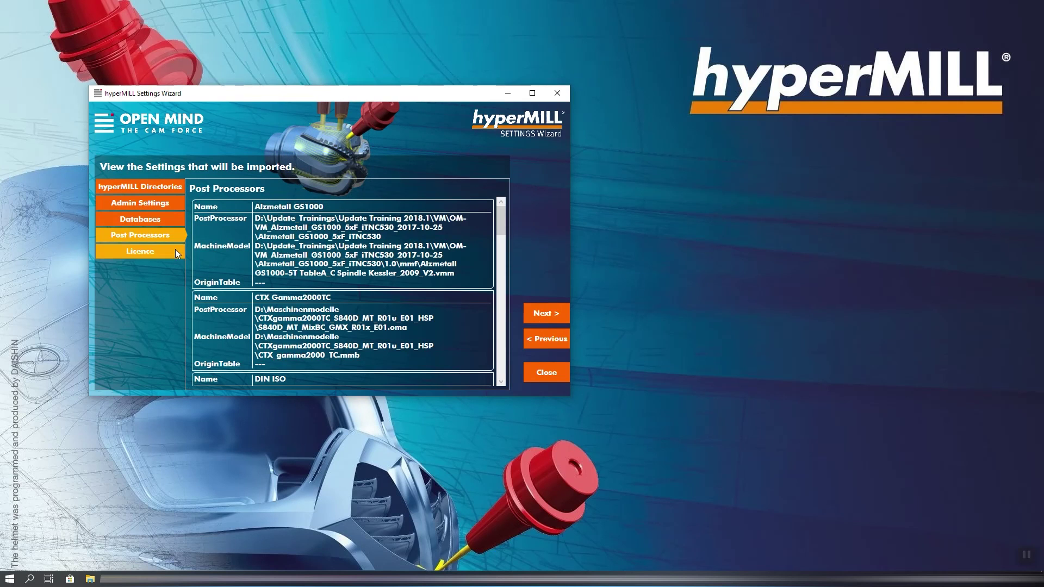
pyautogui.click(175, 251)
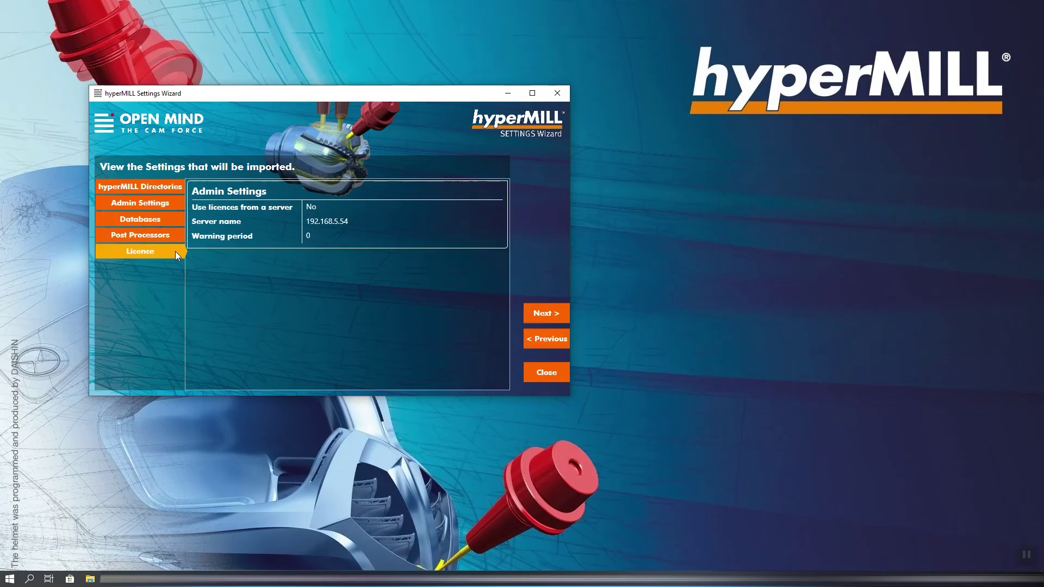
pyautogui.click(527, 308)
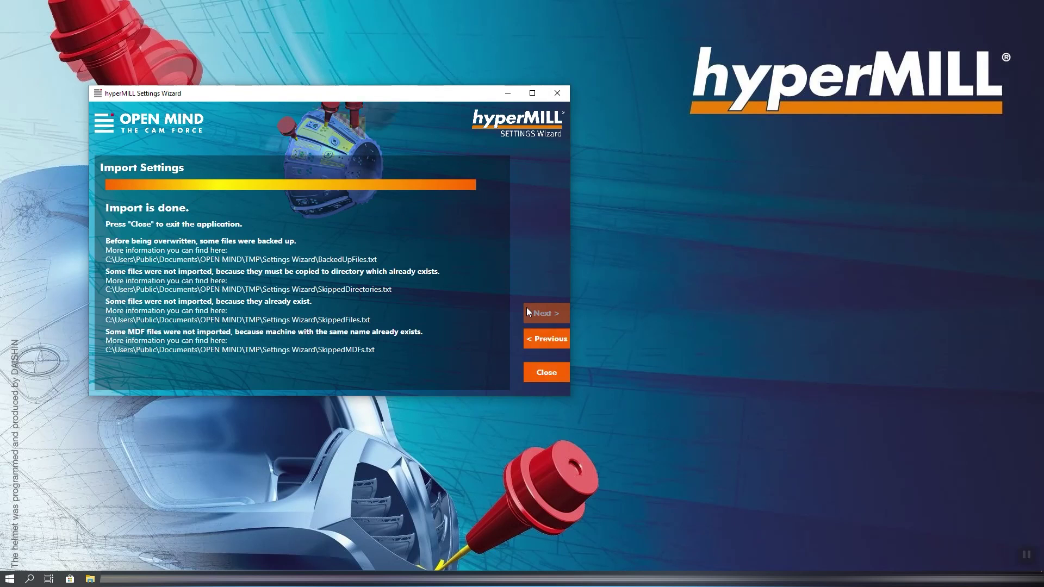
# Close the Settings Wizard once it reports the import is done
pyautogui.click(531, 370)
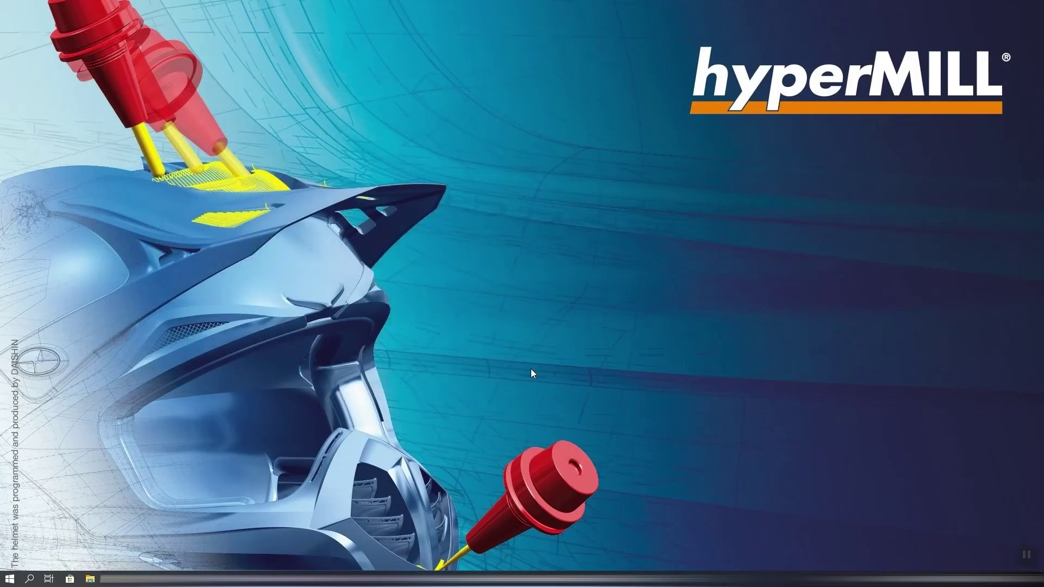
# Launch hyperCAD-S 2020.2 from its Start menu tile
pyautogui.click(10, 578)
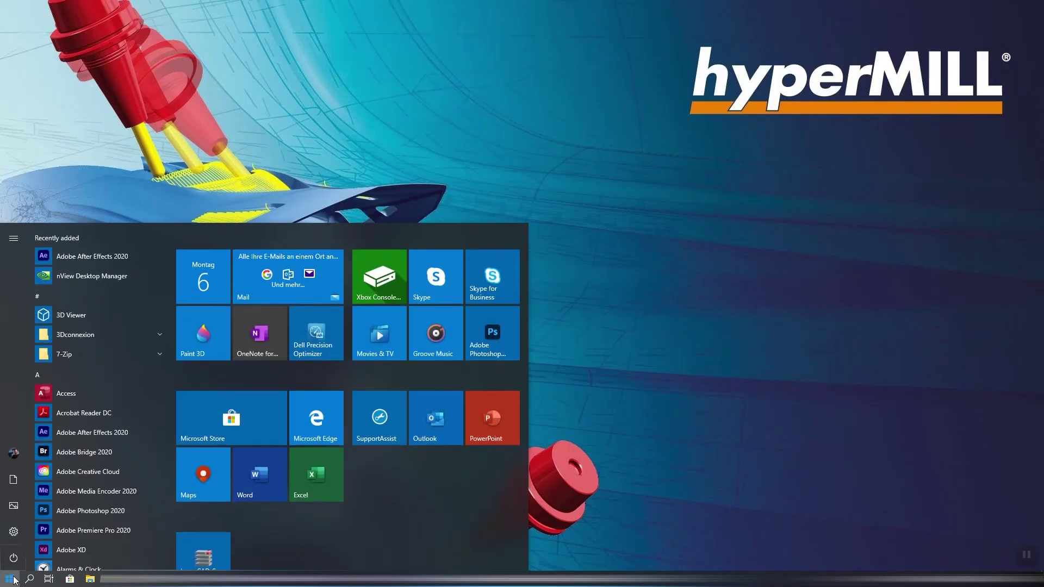
pyautogui.scroll(-1, 208, 532)
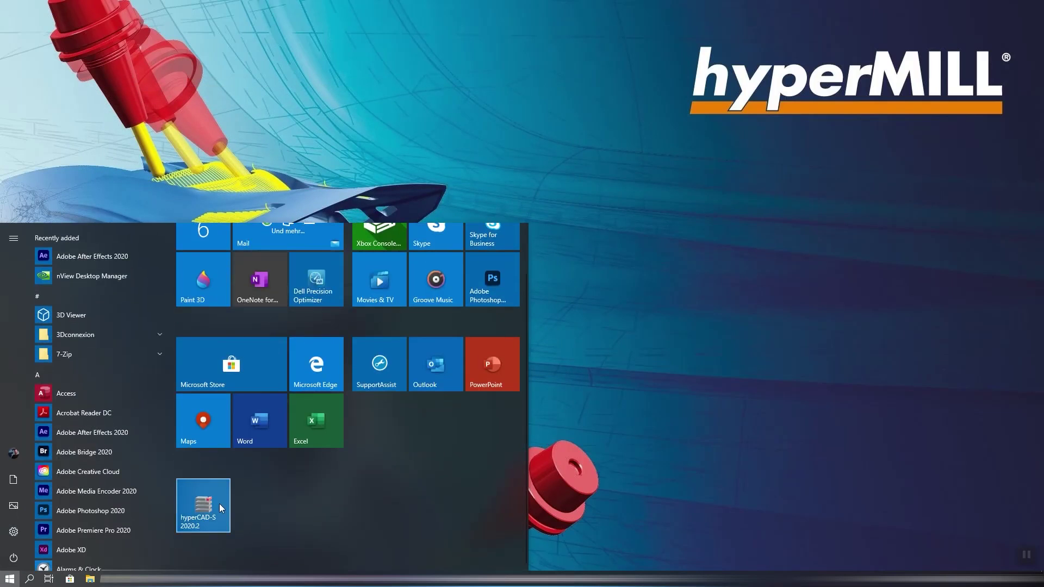
pyautogui.click(203, 506)
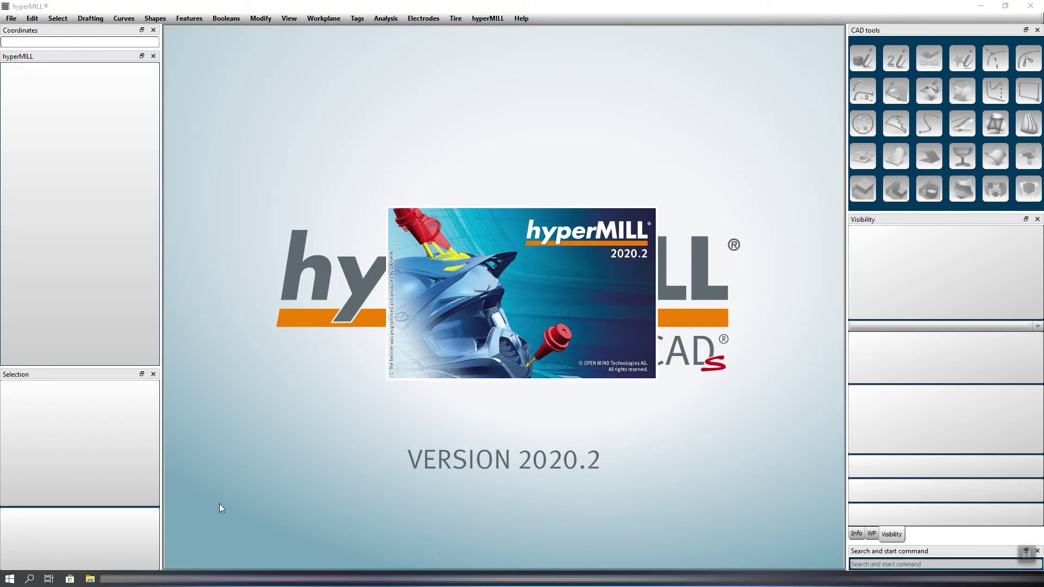